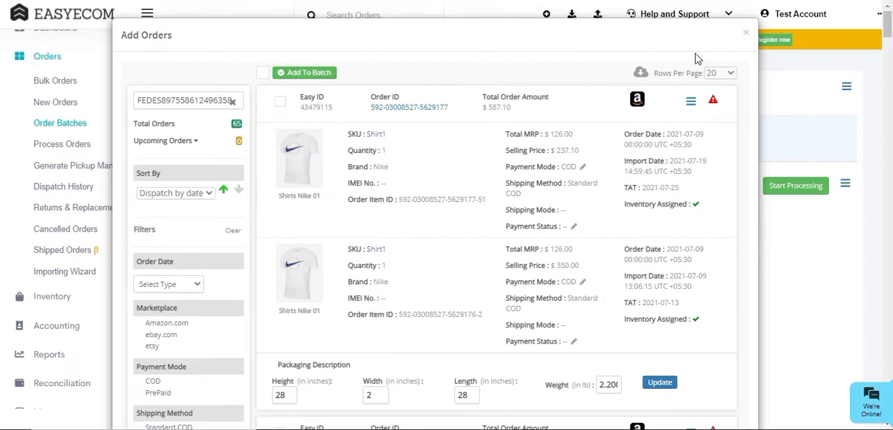
Leave the Add Orders dialog and assign US Sales as the picker for the order batch.
click(746, 32)
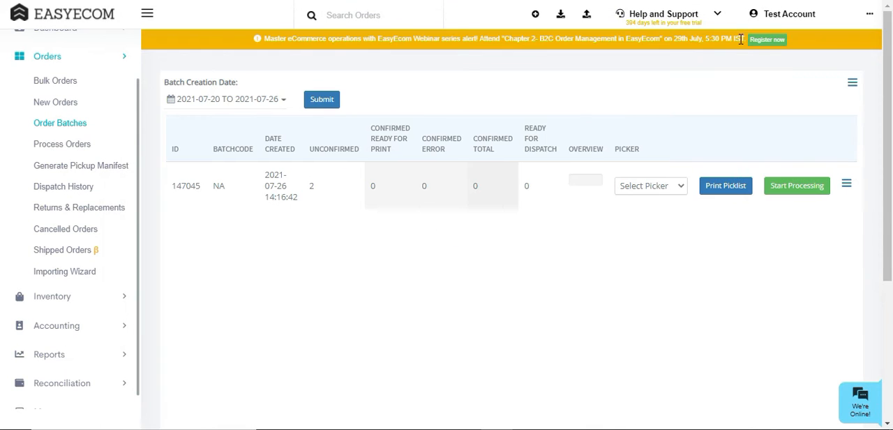
click(681, 187)
click(671, 215)
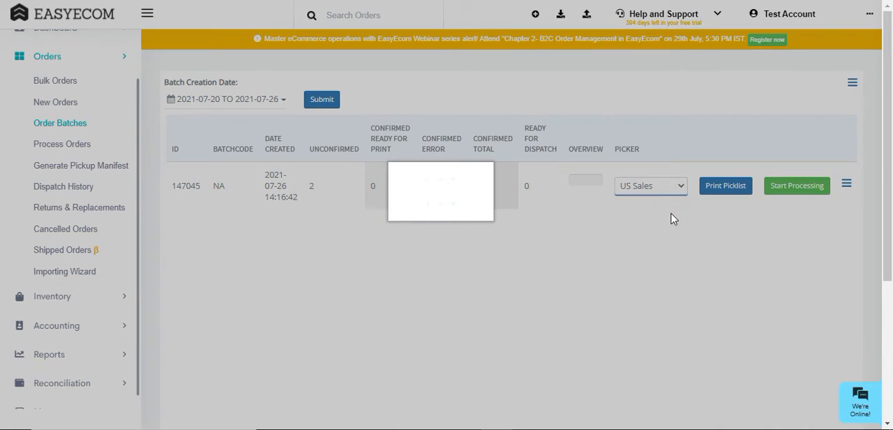
Print the batch's picklist from its batch details and return to the batch list.
click(724, 186)
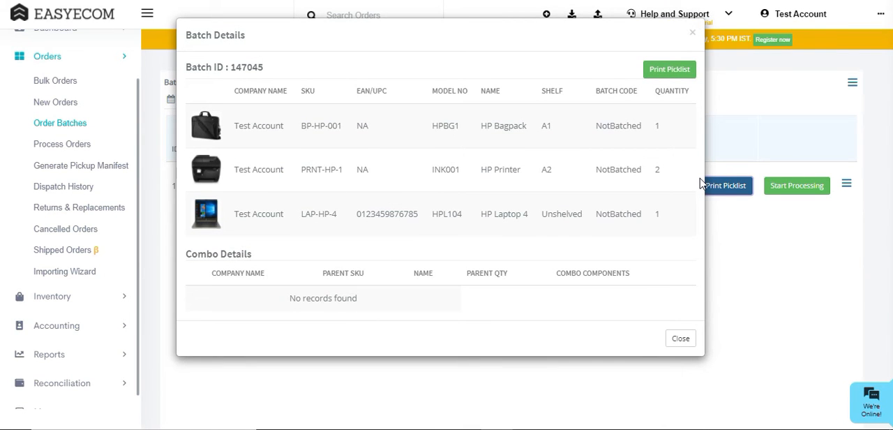
click(667, 78)
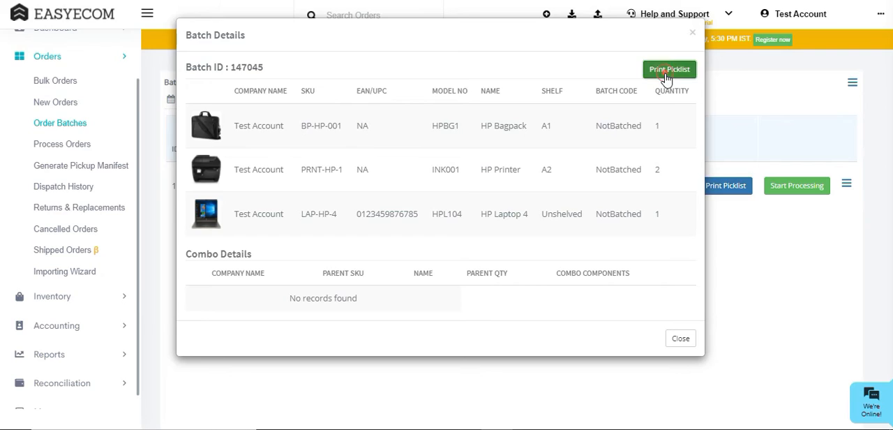
click(714, 100)
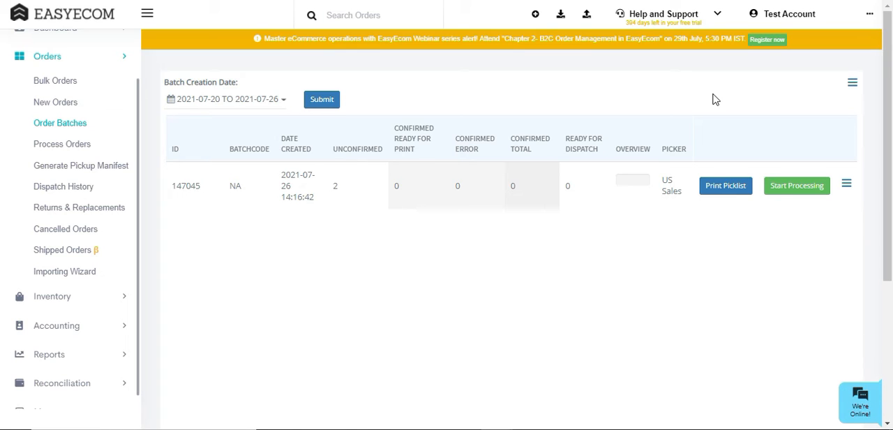
Start processing the batch and confirm both of its unconfirmed orders.
click(780, 189)
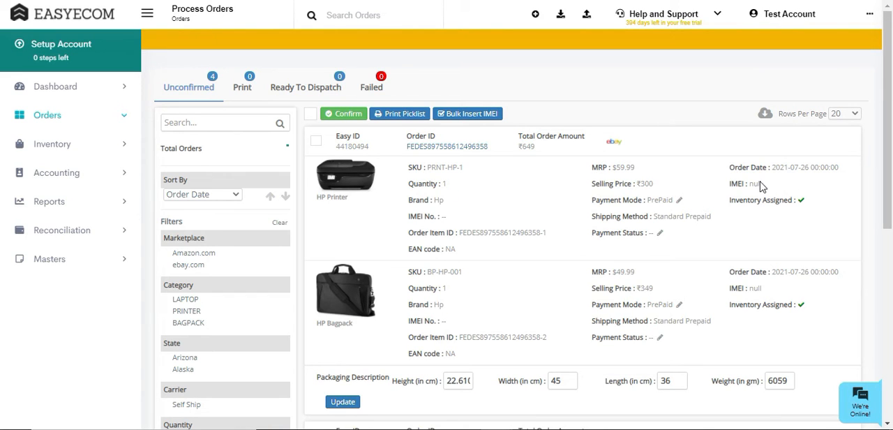
click(312, 113)
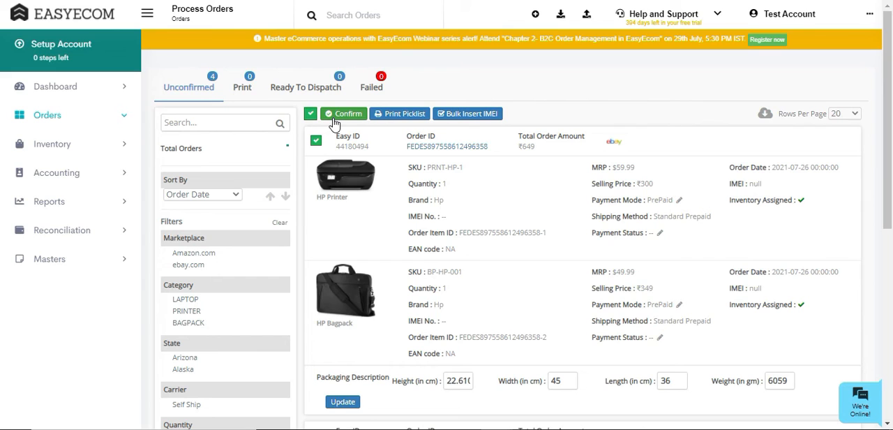
click(307, 116)
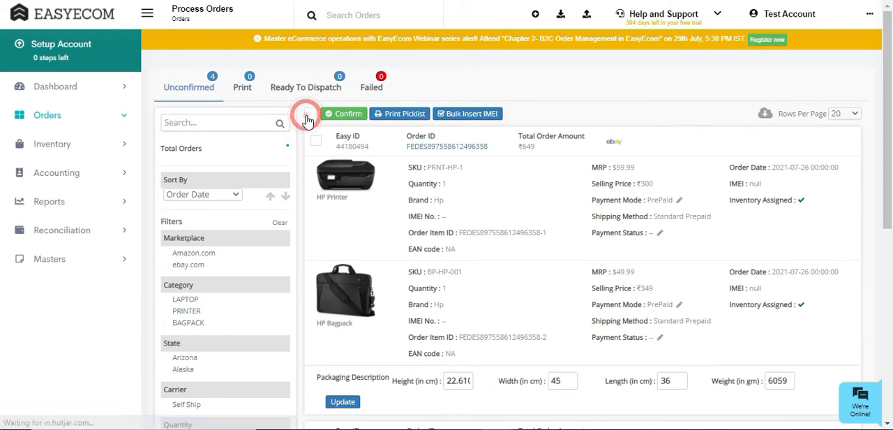
click(318, 144)
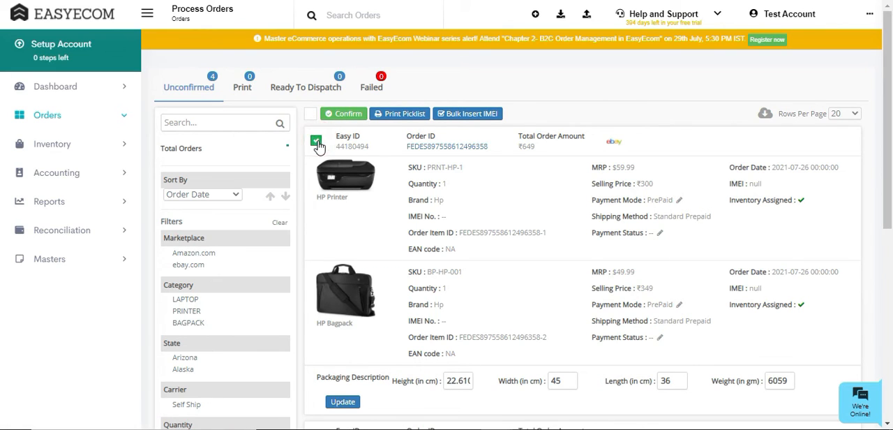
scroll(322, 155, down, 1)
click(316, 371)
scroll(319, 337, up, 1)
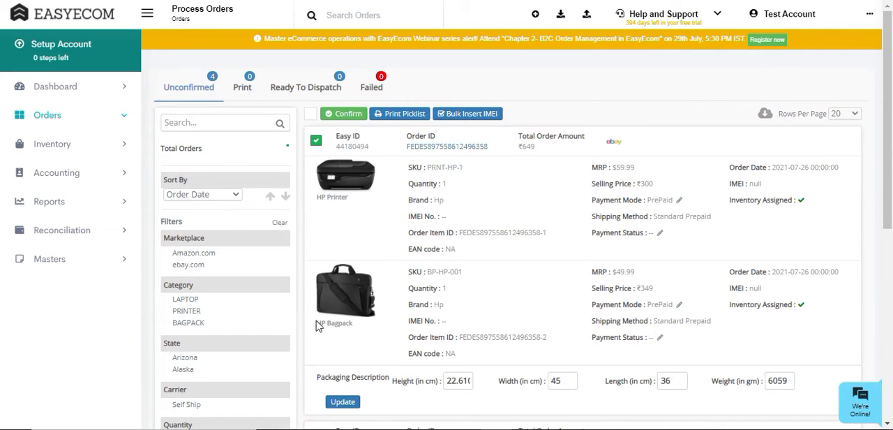
click(344, 118)
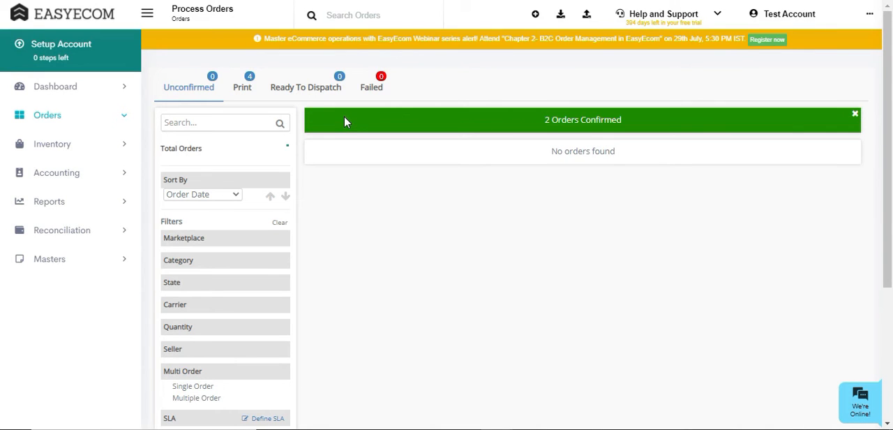
Select all orders that are ready for print and send them to the packing station.
click(248, 92)
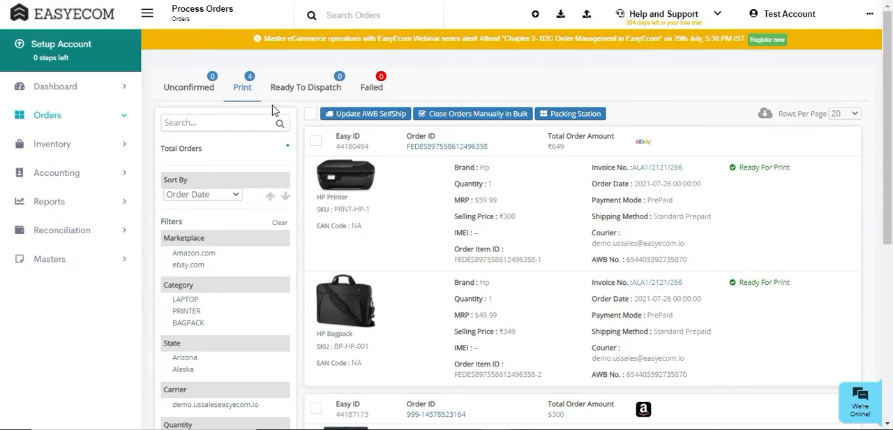
click(311, 116)
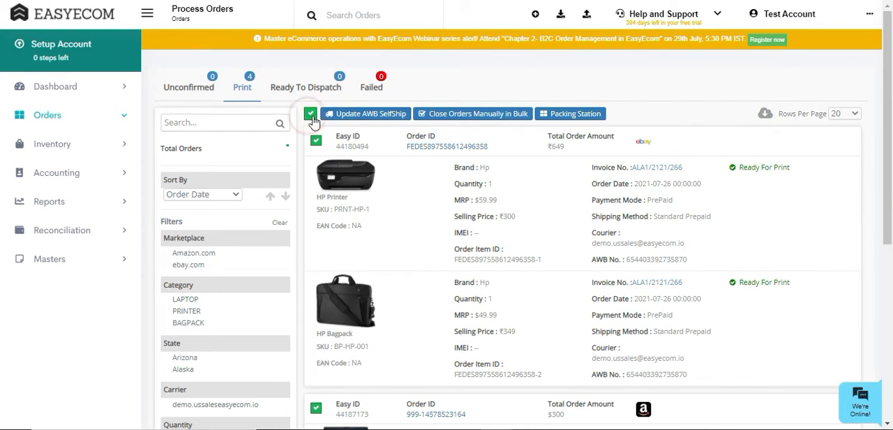
click(568, 113)
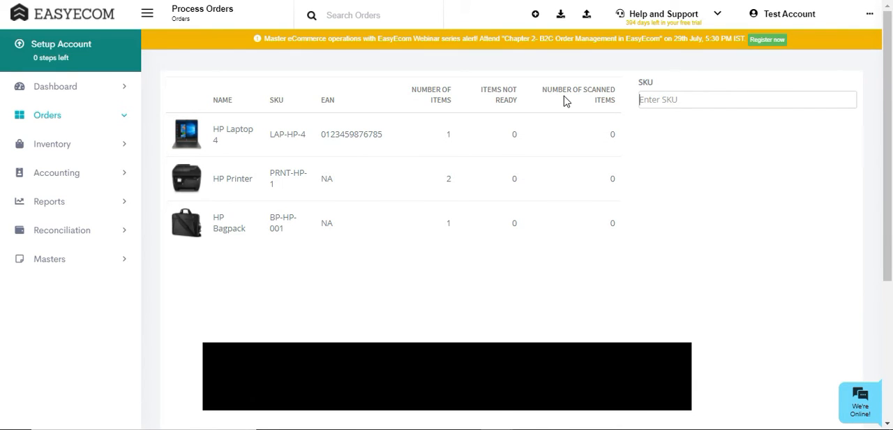
Try to scan the SKU LAP-DL-2 at the packing station.
click(645, 98)
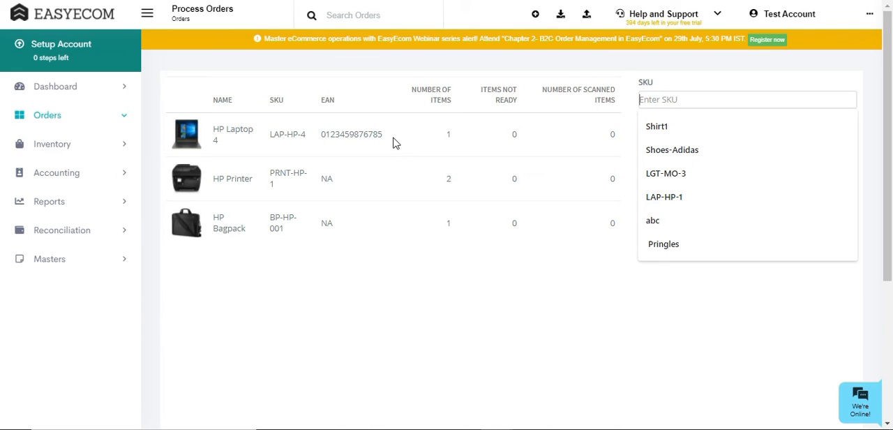
click(651, 101)
text(L)
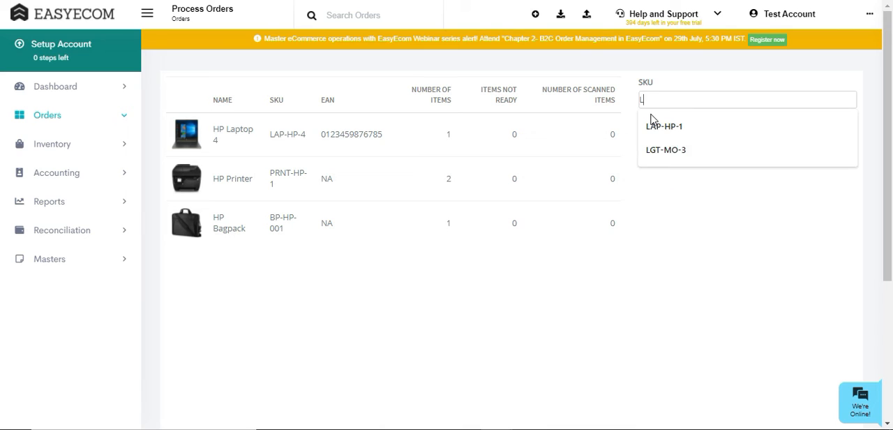
text(AP-DL-2)
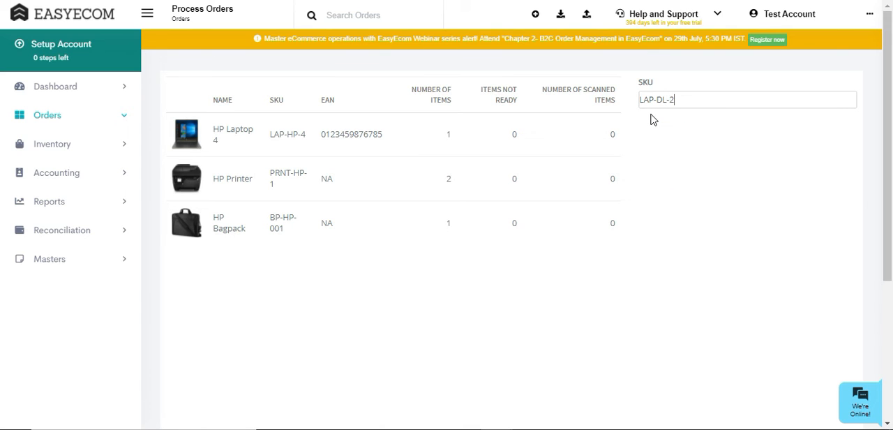
key(Return)
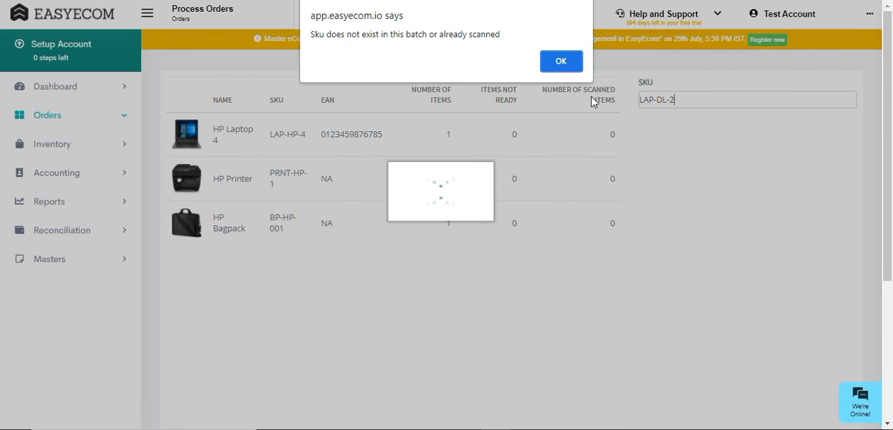
click(563, 61)
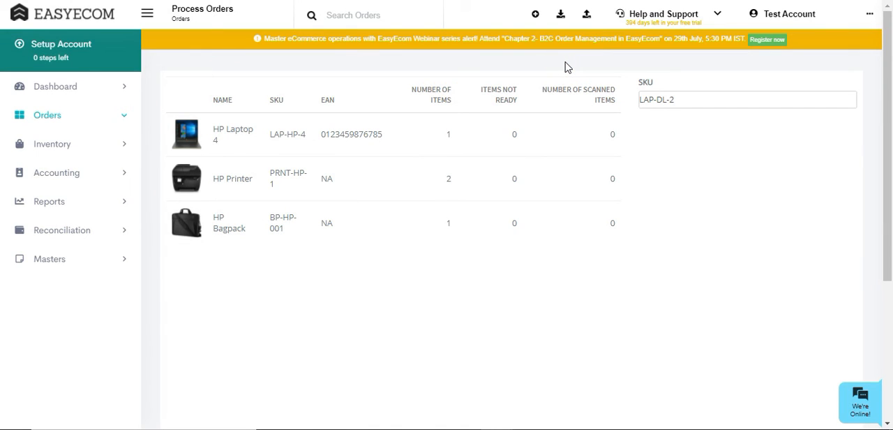
Replace the entered SKU with PRNT-HP-1 and scan it for the ebay.com order.
key(BackSpace)
key(BackSpace)
key(BackSpace)
key(BackSpace)
key(BackSpace)
key(BackSpace)
key(BackSpace)
key(BackSpace)
text(PRN)
key(Down)
key(Return)
key(Return)
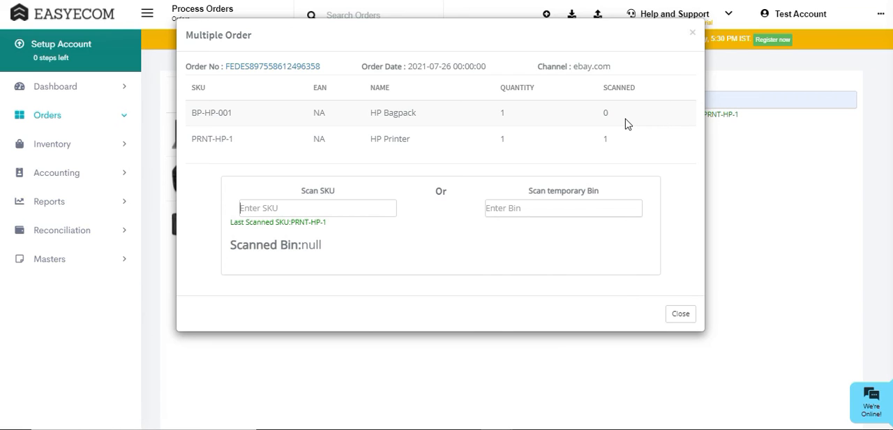
Scan the SKU BP-HP-001 for the ebay.com order and choose Packaging Box 2 as its packing material.
click(358, 214)
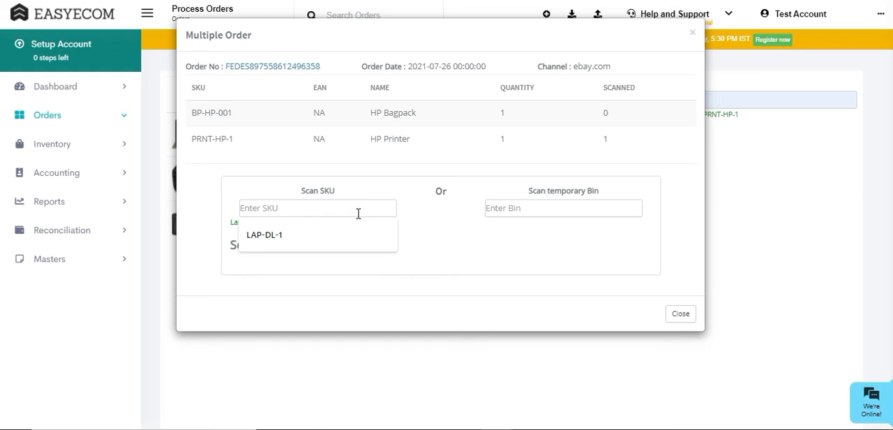
text(B)
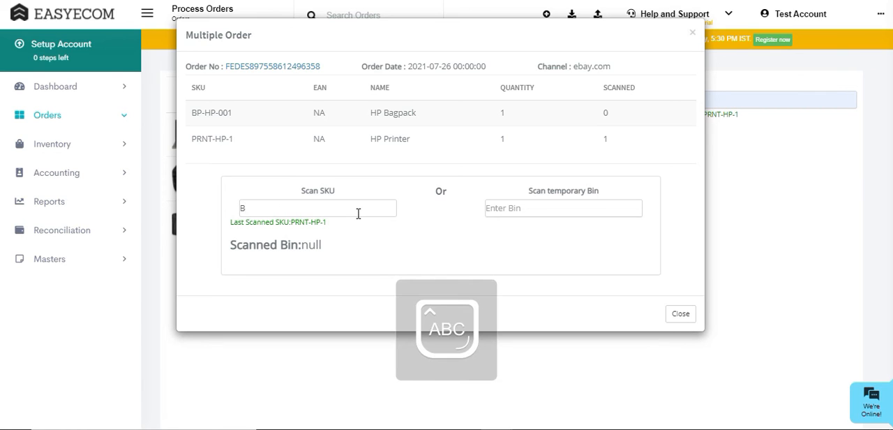
text(P-H)
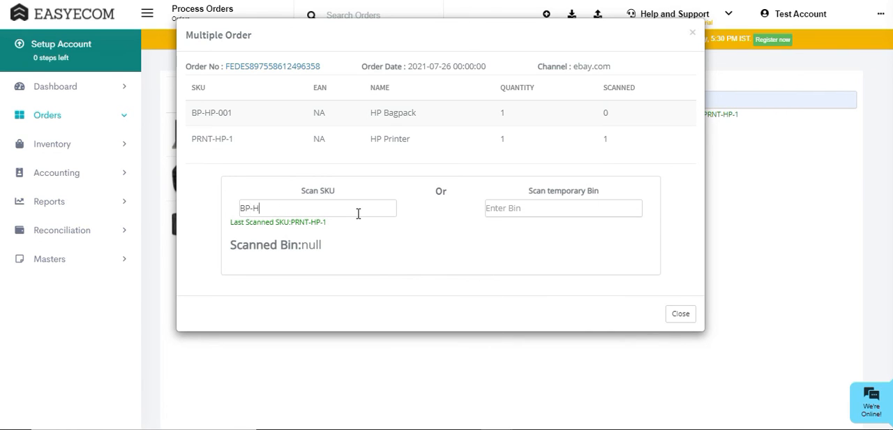
text(P-001)
key(Return)
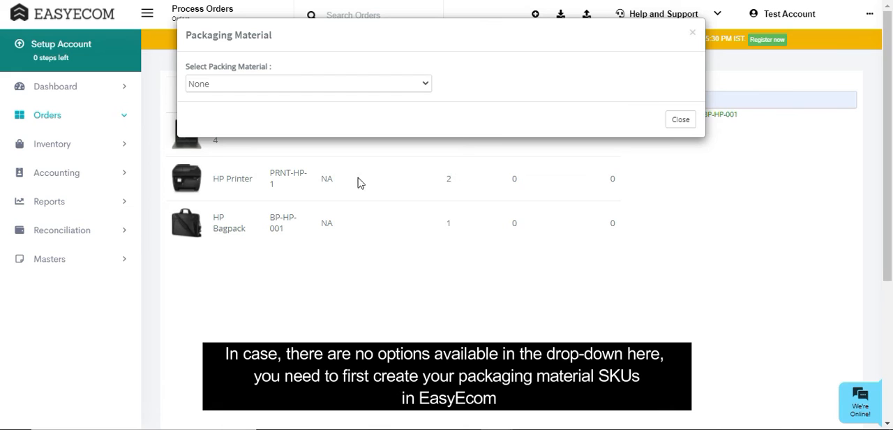
click(357, 84)
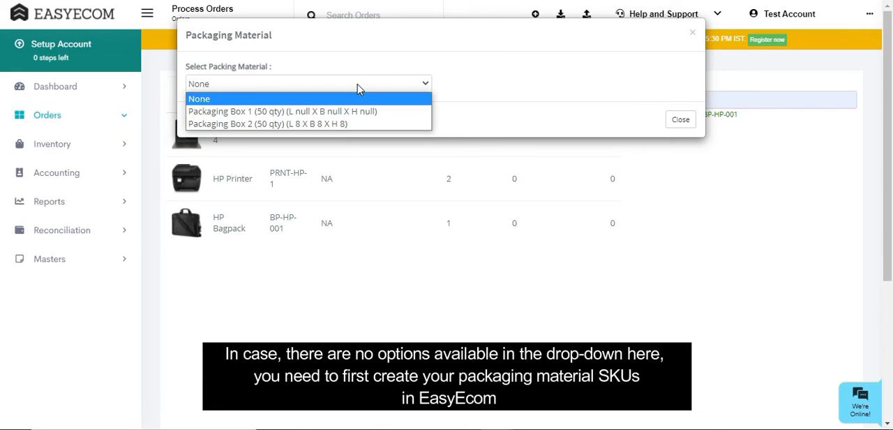
click(357, 124)
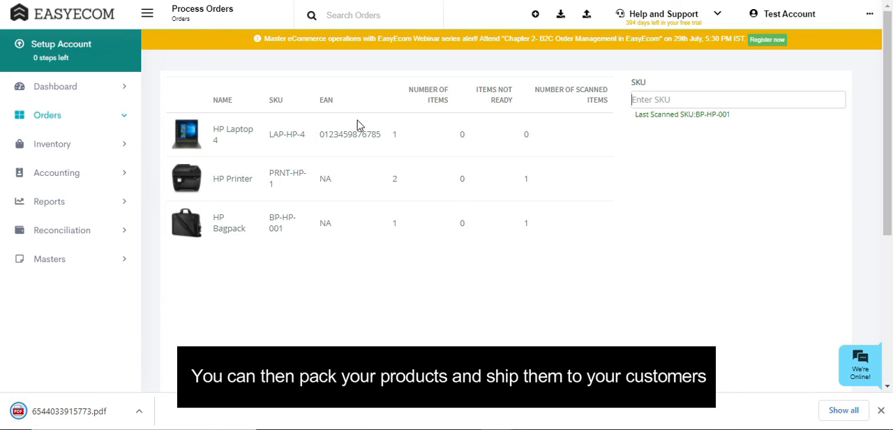
Scan PRNT-HP-1 and LAP-HP-4 for the Amazon.com order and choose Packaging Box 2 as its packing material.
text(PRNT-HP-1)
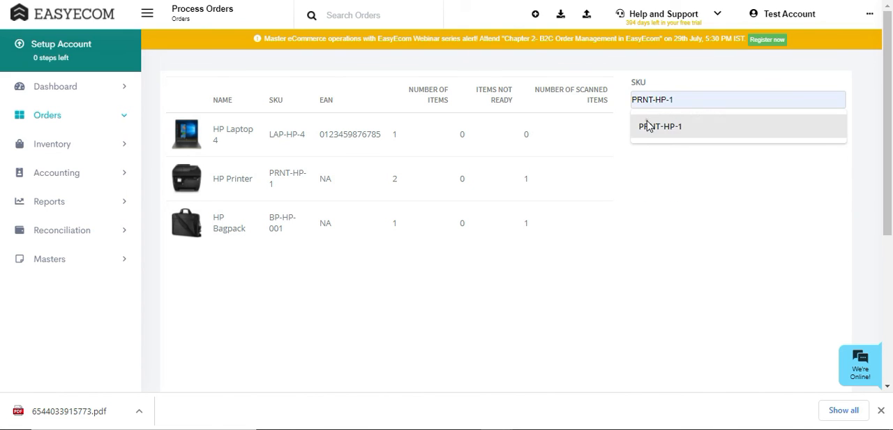
click(648, 126)
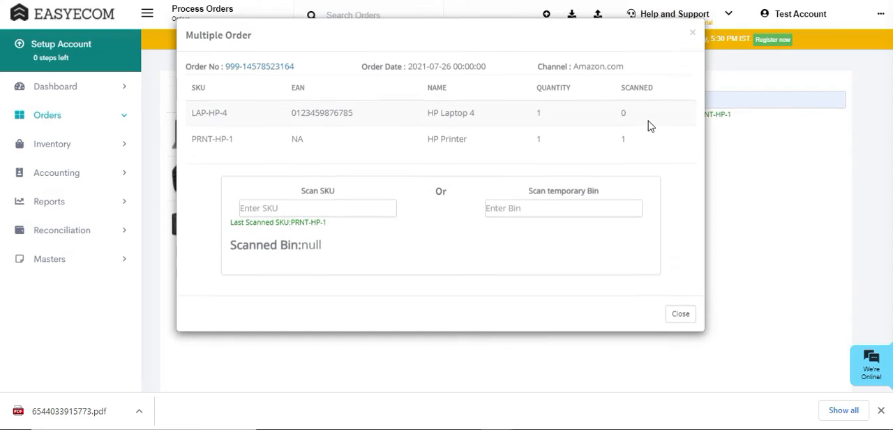
double_click(214, 113)
triple_click(214, 114)
key(ctrl+c)
click(248, 209)
key(ctrl+v)
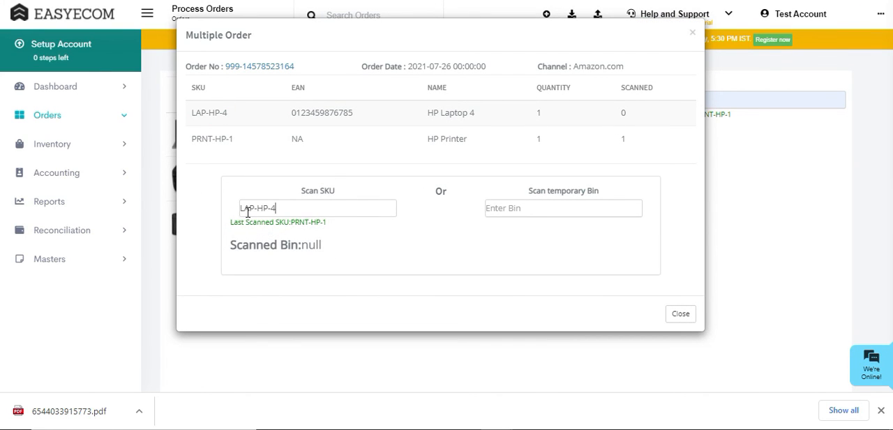
key(Return)
click(230, 85)
click(238, 123)
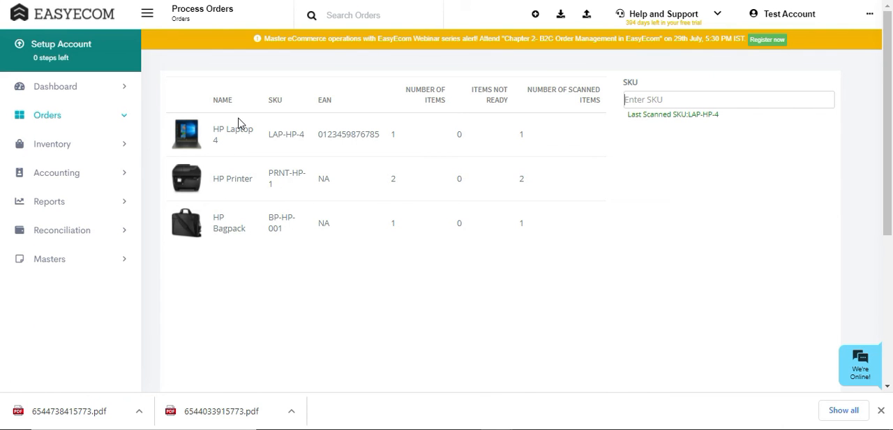
Run the Sales Details report with the order date set to the last 30 days.
click(137, 121)
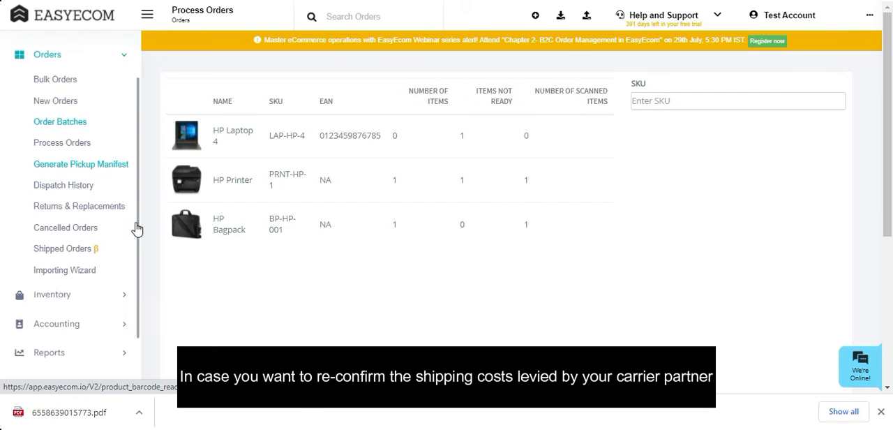
scroll(132, 233, down, 2)
click(129, 308)
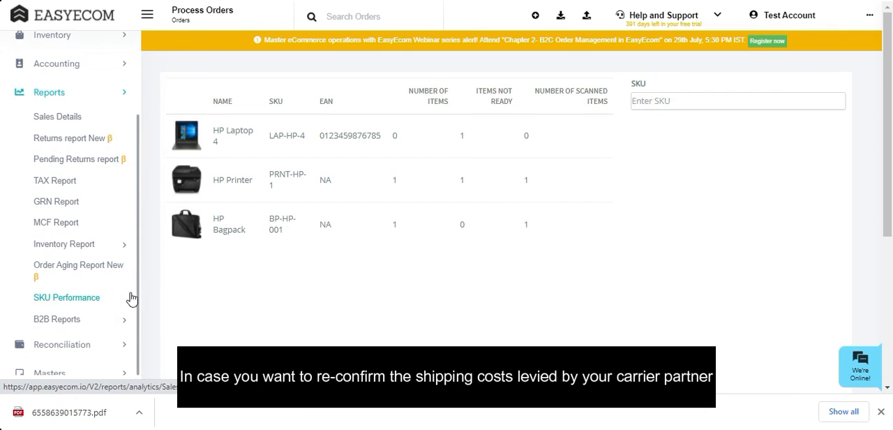
click(132, 117)
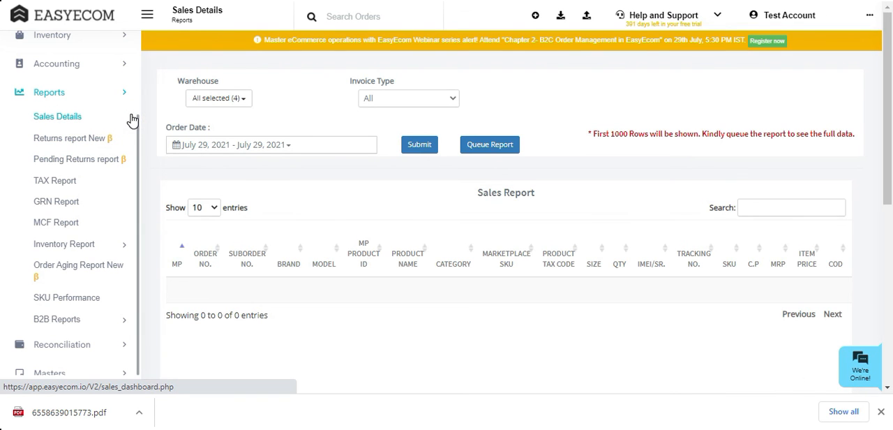
click(207, 143)
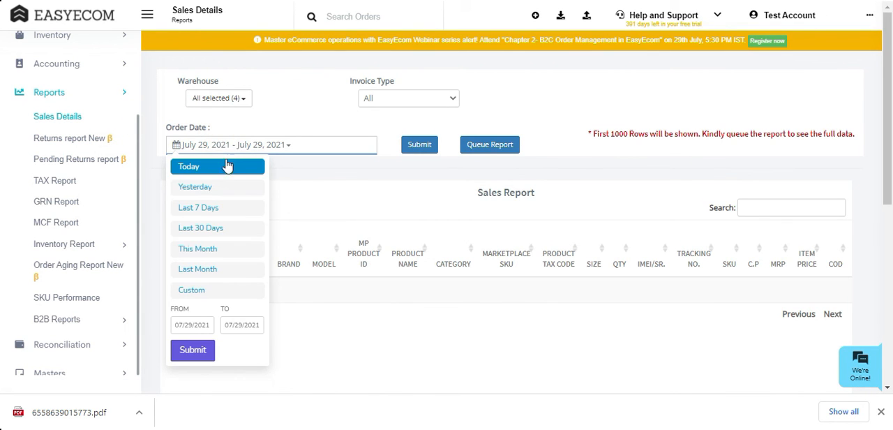
click(226, 227)
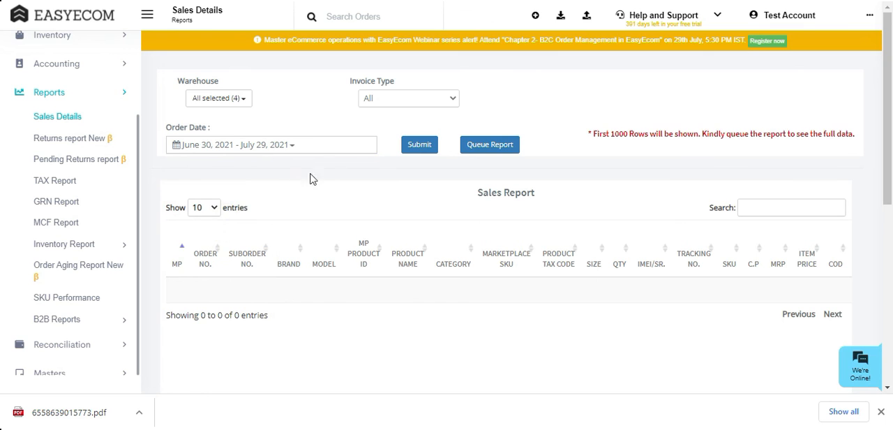
click(411, 146)
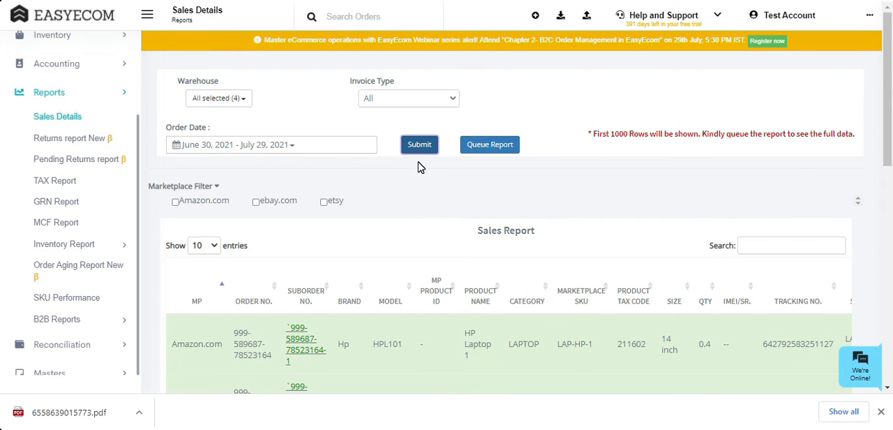